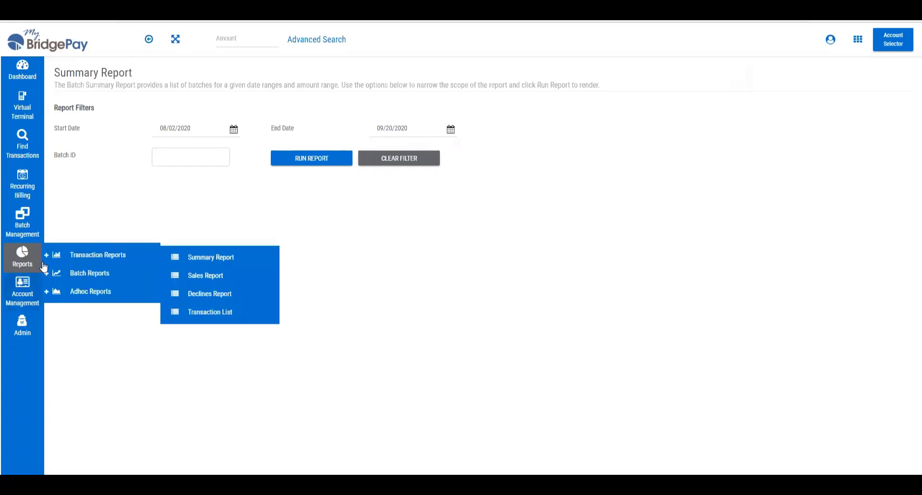
# Run the batch Summary Report for the date range 08/02/2020 to 09/20/2020.
pyautogui.moveTo(77, 257)
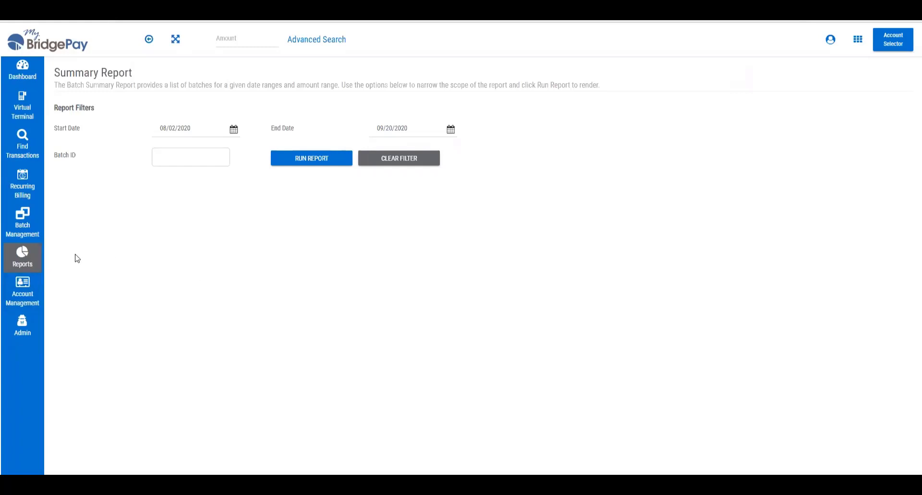
pyautogui.moveTo(106, 278)
pyautogui.click(306, 159)
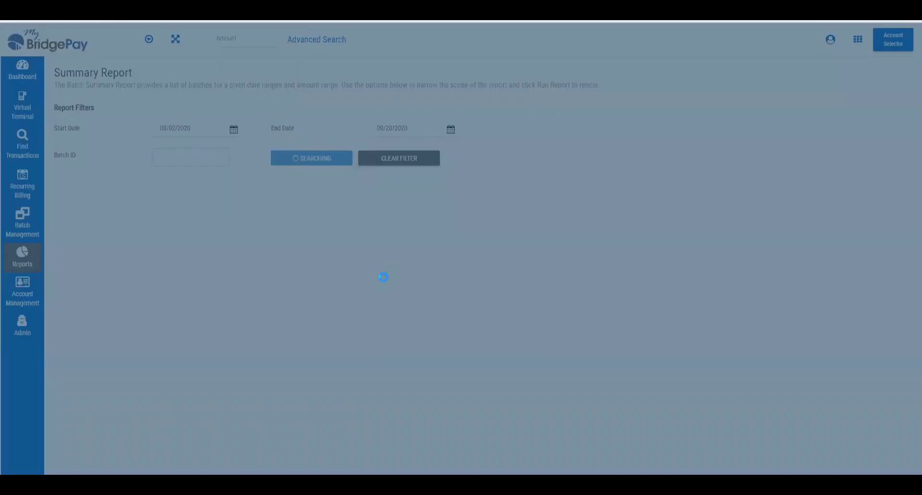
pyautogui.scroll(-2, 909, 264)
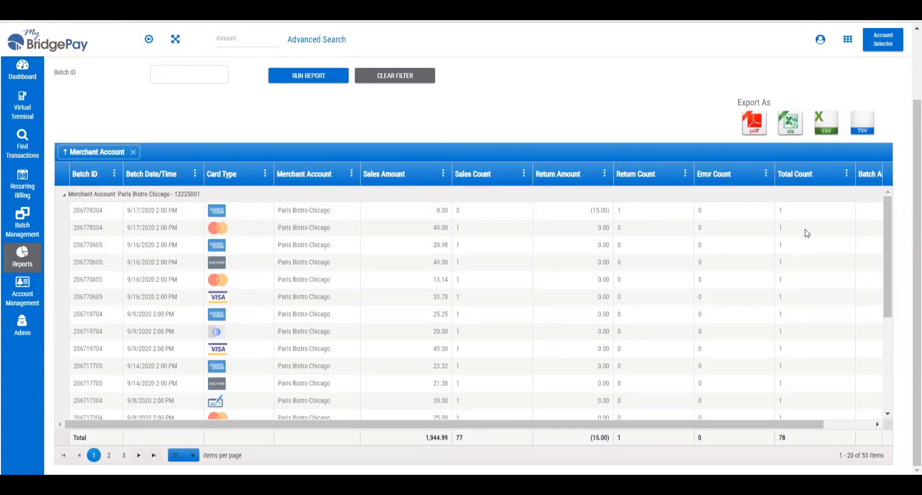
# Examine the batch rows, merchant account subtotals and remaining columns in the summary report results.
pyautogui.moveTo(889, 280); pyautogui.dragTo(893, 374)
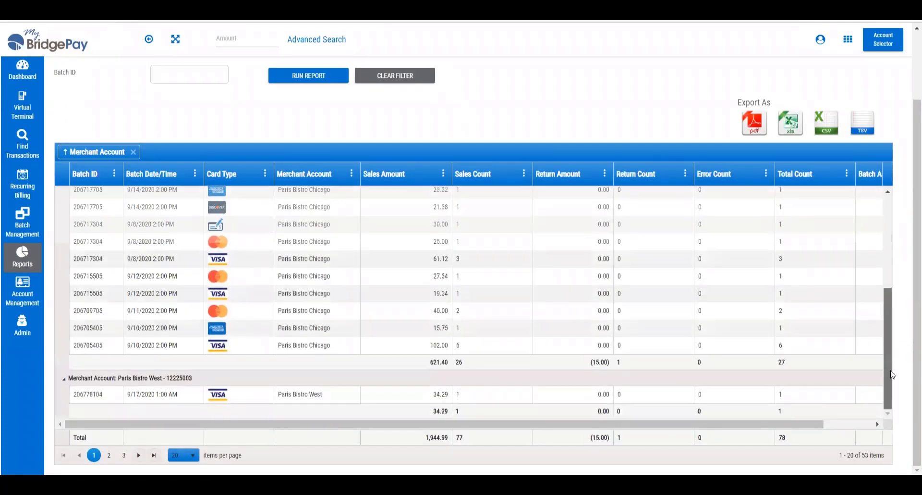
pyautogui.moveTo(890, 291); pyautogui.dragTo(893, 208)
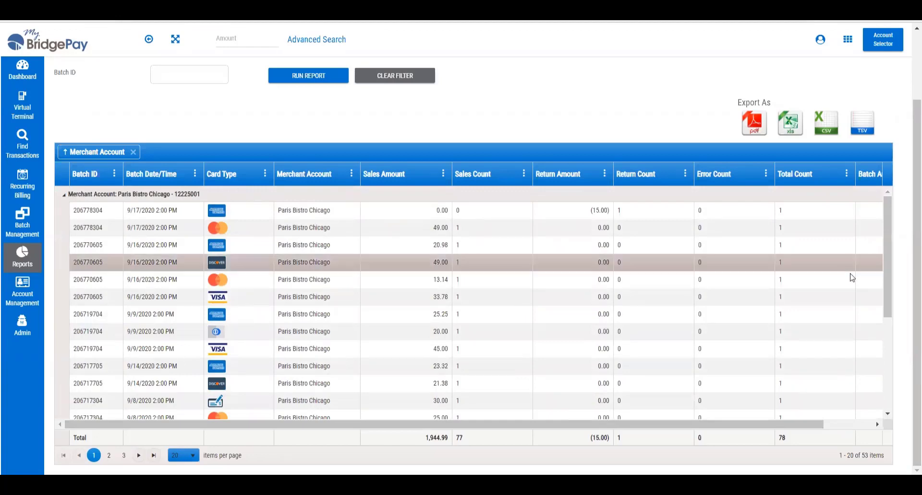
pyautogui.moveTo(885, 251); pyautogui.dragTo(896, 210)
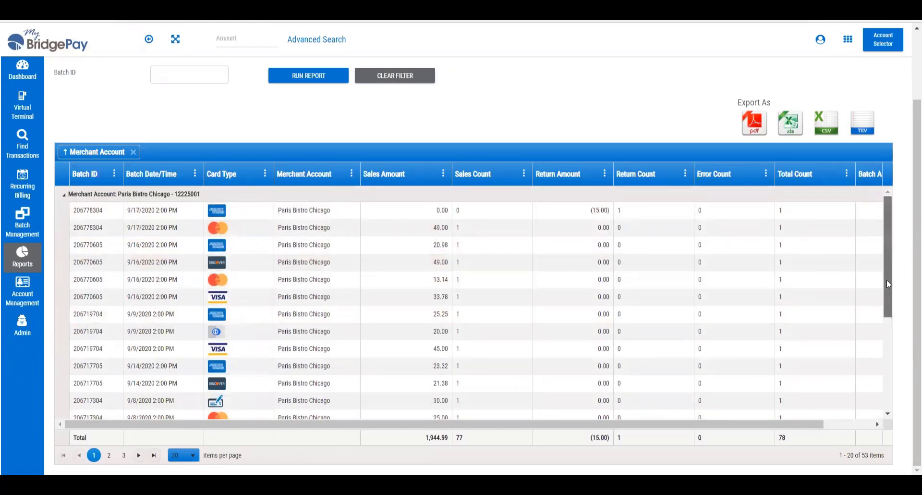
pyautogui.scroll(-3, 894, 251)
pyautogui.scroll(3, 895, 252)
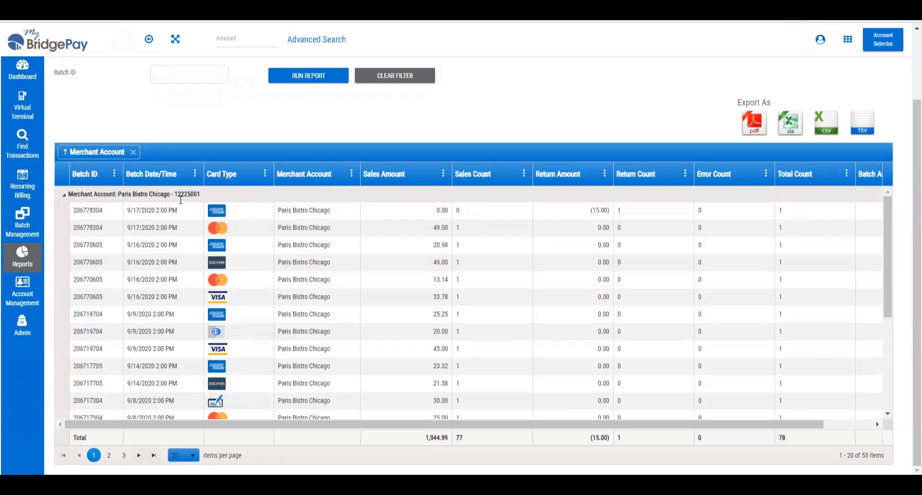
pyautogui.hscroll(2, 206, 384)
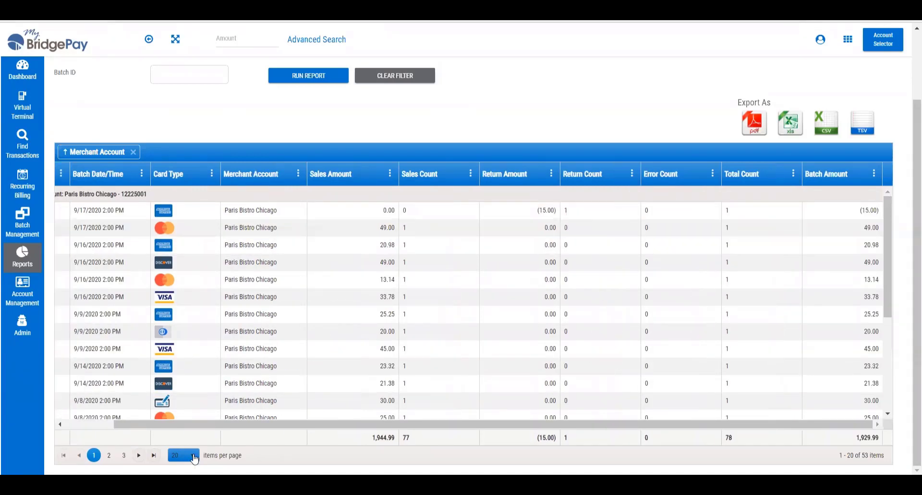
# Check the available items-per-page sizes and go to page 3 of the summary report results.
pyautogui.click(194, 456)
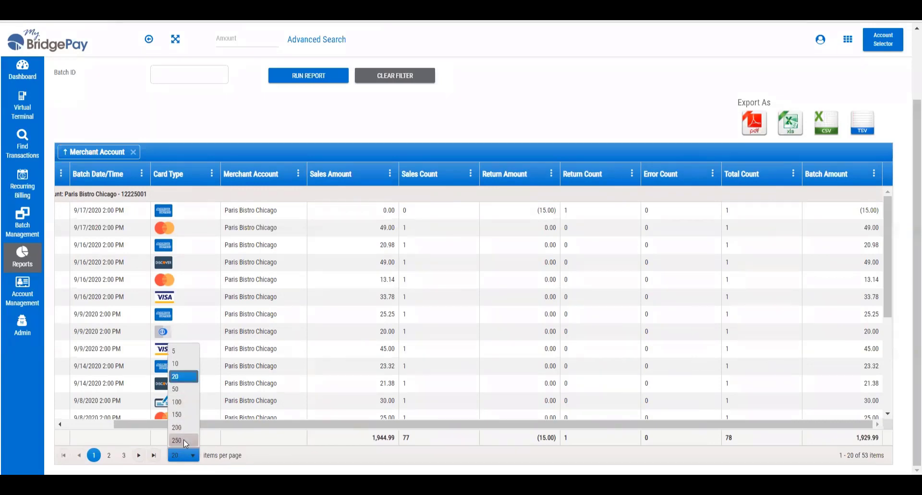
pyautogui.click(258, 441)
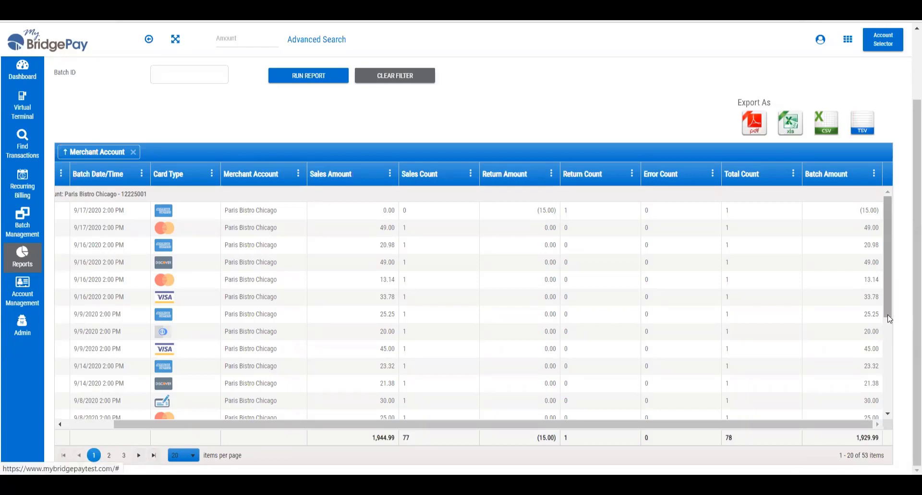
pyautogui.moveTo(886, 296); pyautogui.dragTo(891, 415)
pyautogui.click(124, 454)
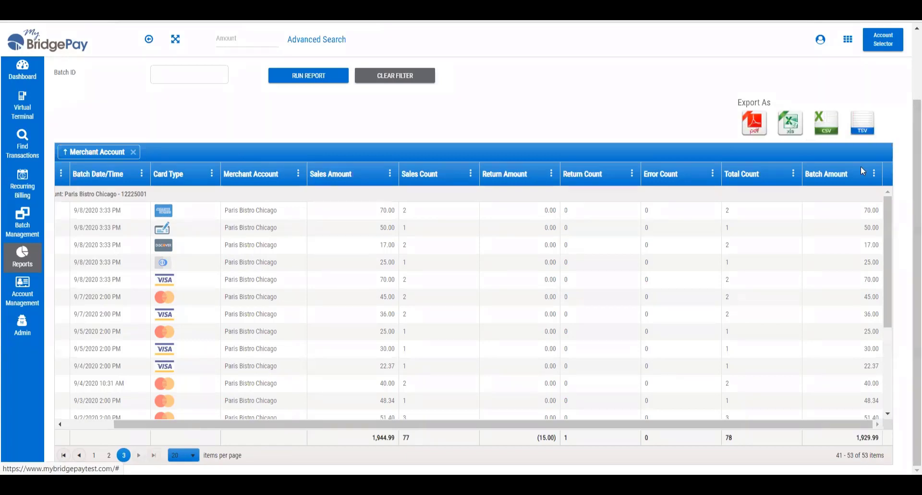
# View the sorting, column and filter options of the Total Count column in the summary report.
pyautogui.click(793, 173)
pyautogui.moveTo(802, 247)
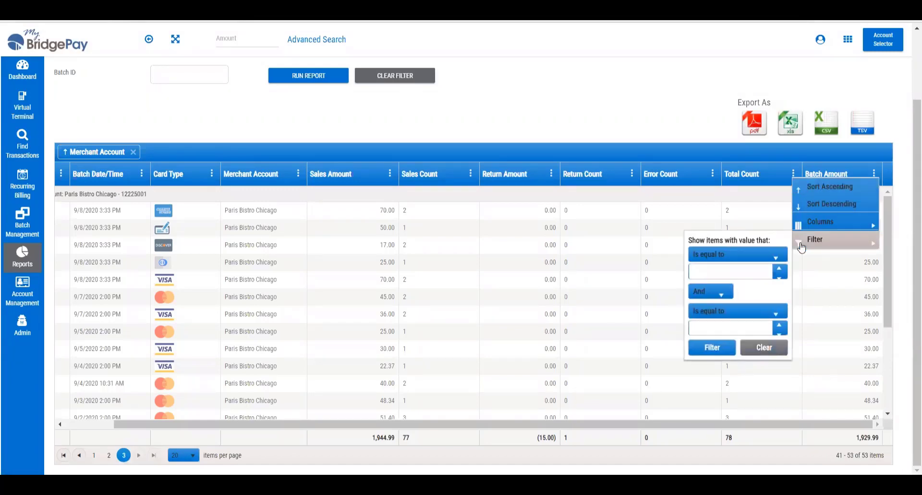
pyautogui.click(755, 341)
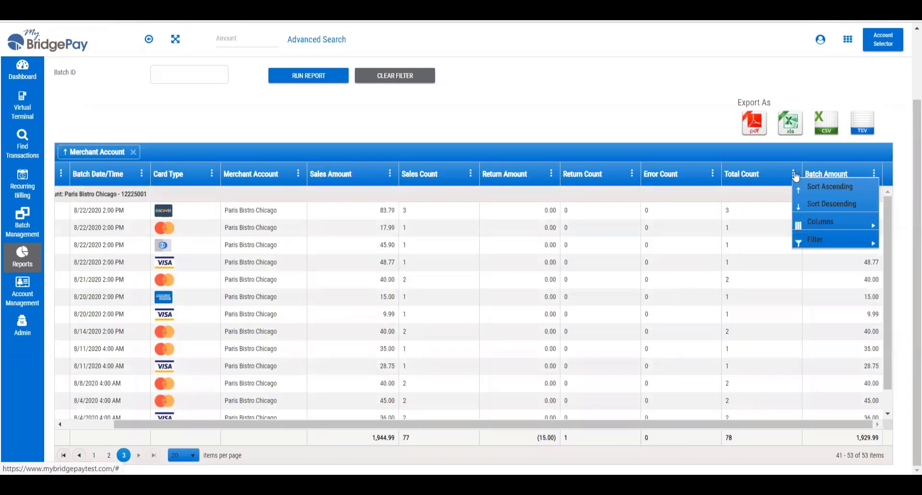
pyautogui.moveTo(816, 222)
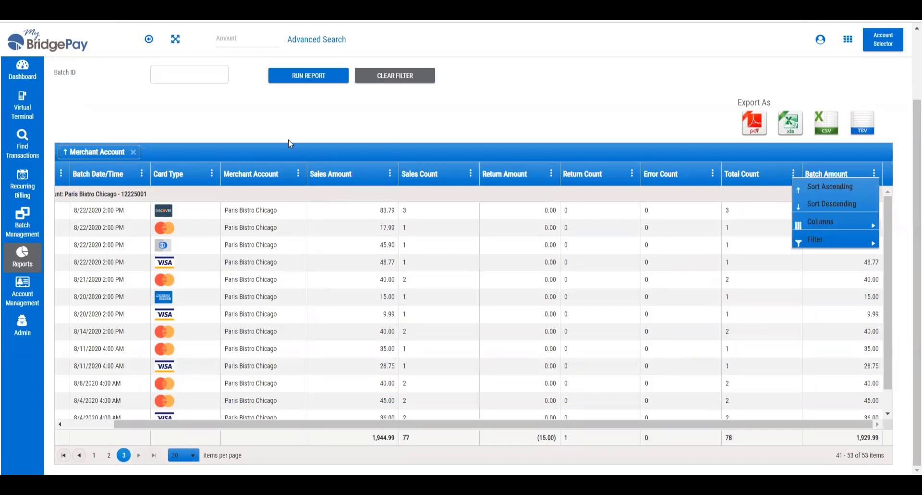
# Open the Detail Report from the batch reports.
pyautogui.moveTo(22, 255)
pyautogui.moveTo(91, 275)
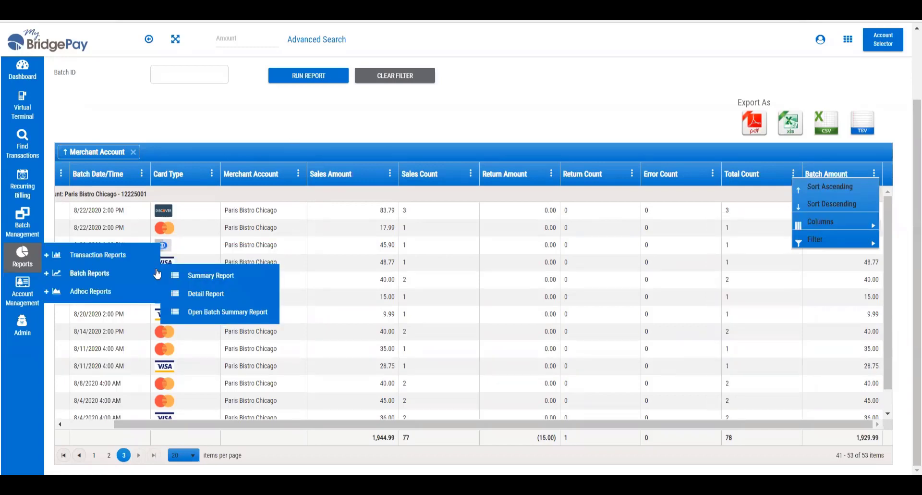
pyautogui.click(207, 295)
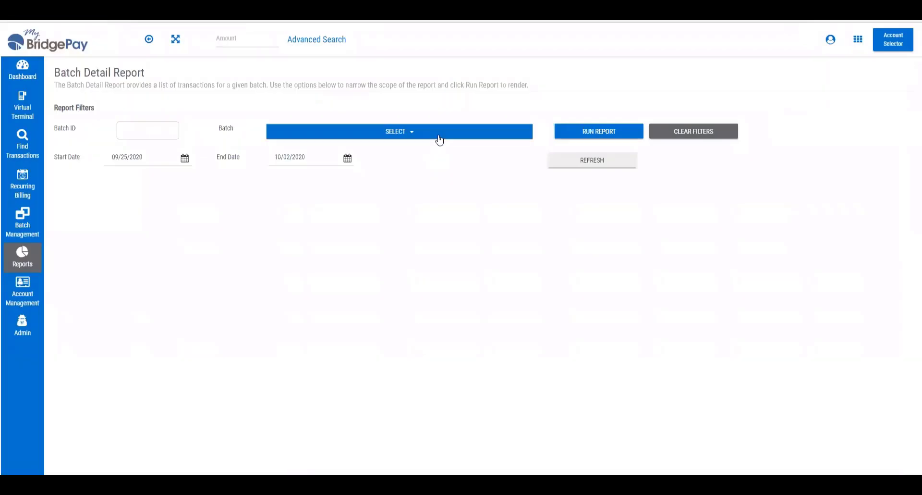
# Select the Paris Bistro Chicago batch dated 9/30/2020 and run the Batch Detail Report for it.
pyautogui.click(427, 138)
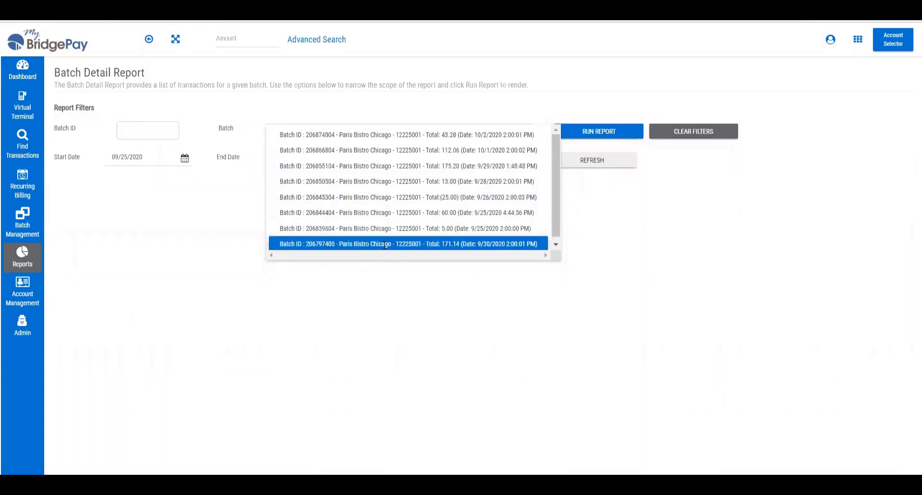
pyautogui.click(385, 244)
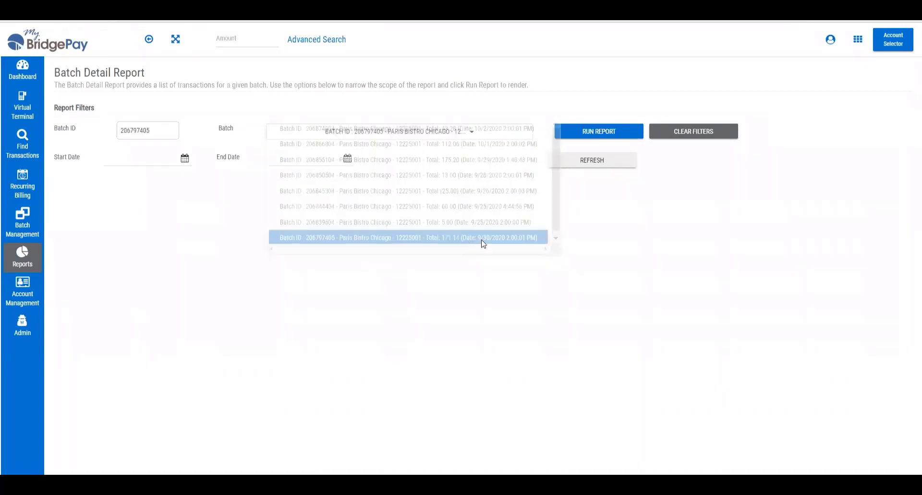
pyautogui.click(585, 135)
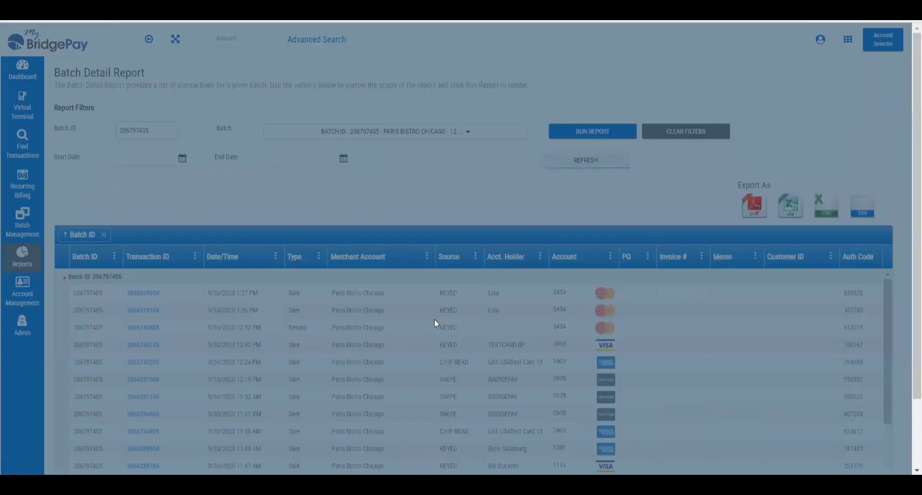
# Examine the transactions listed in the batch detail report, its filters and the available items-per-page sizes.
pyautogui.scroll(-2, 910, 236)
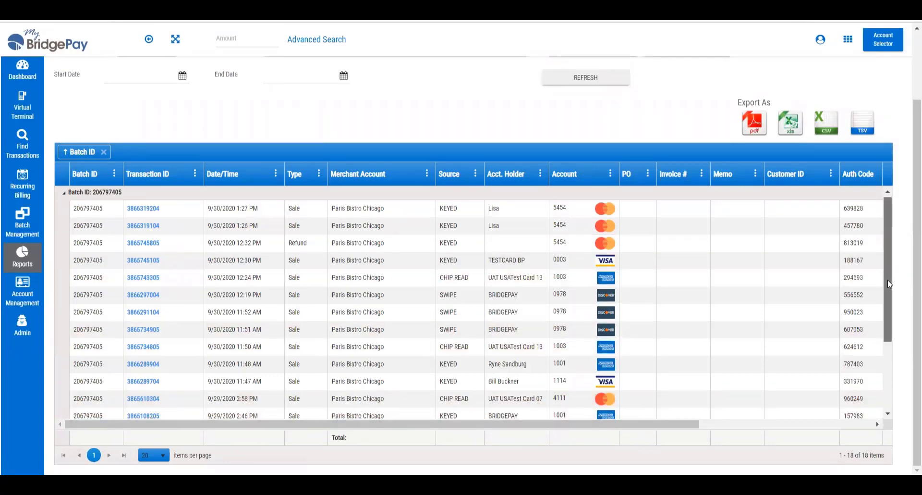
pyautogui.moveTo(888, 280); pyautogui.dragTo(888, 370)
pyautogui.moveTo(888, 336); pyautogui.dragTo(887, 251)
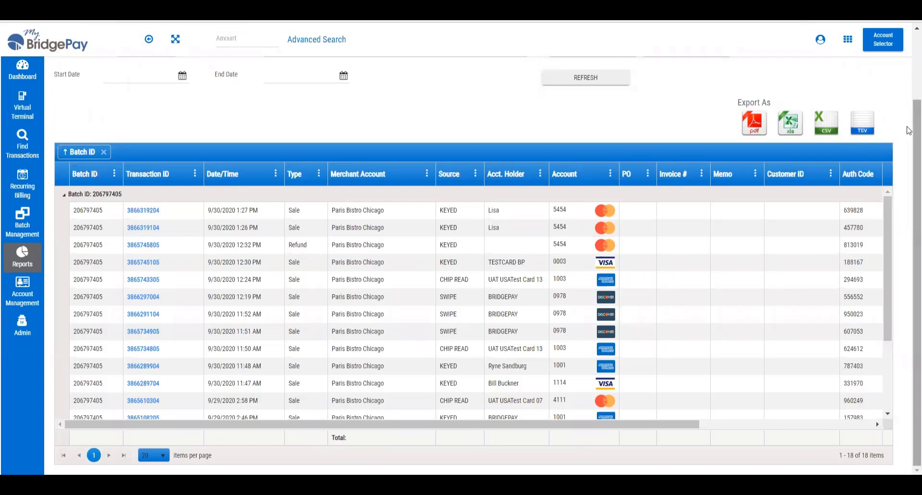
pyautogui.scroll(1, 495, 150)
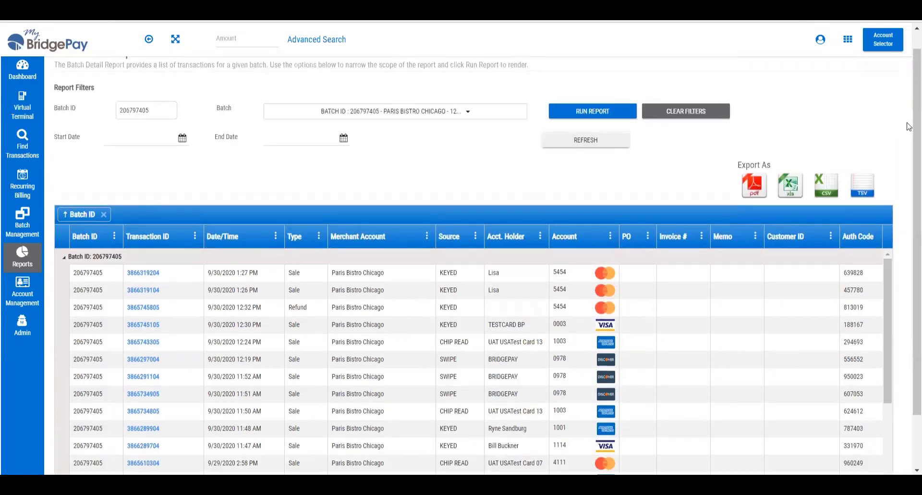
pyautogui.scroll(-1, 910, 127)
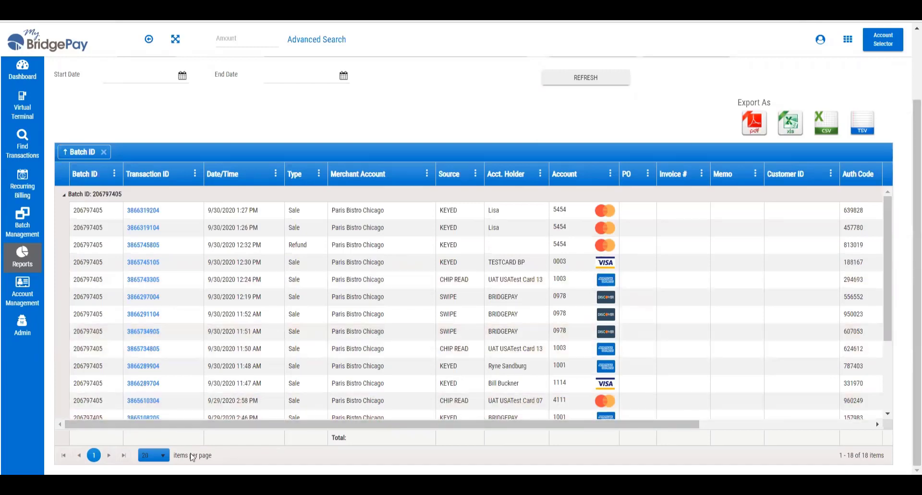
pyautogui.click(165, 457)
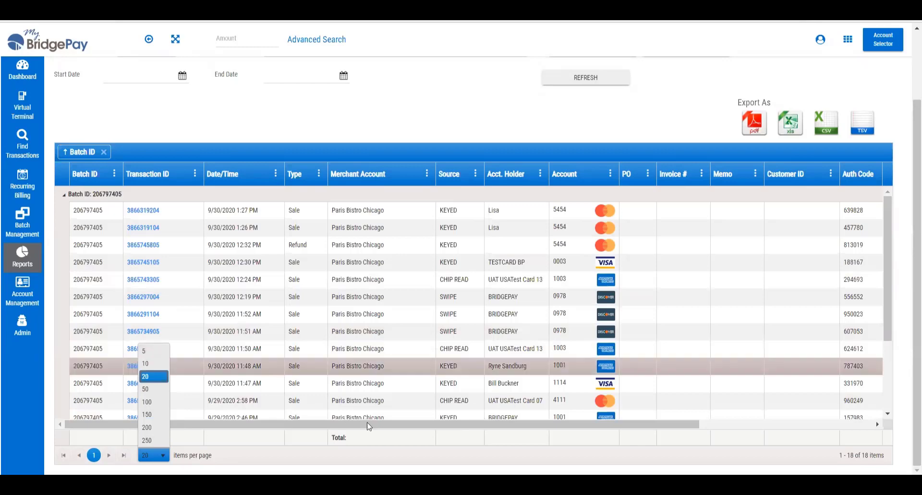
pyautogui.click(386, 436)
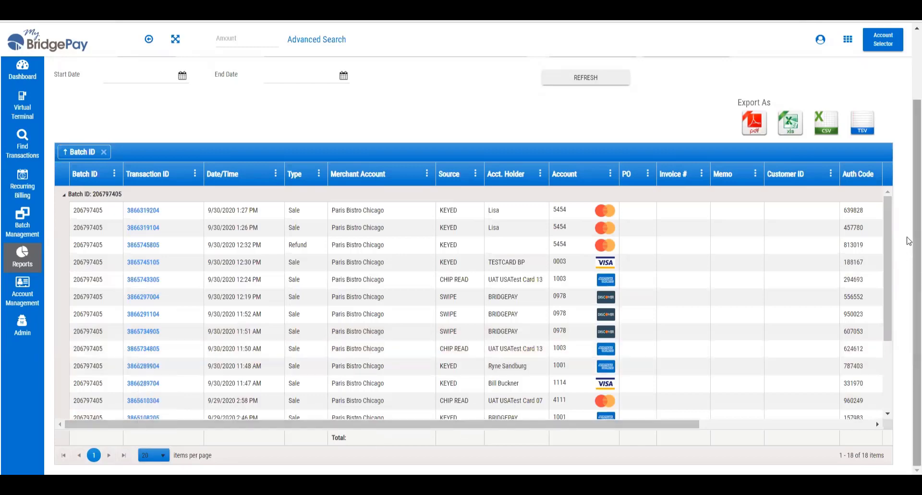
pyautogui.scroll(2, 907, 238)
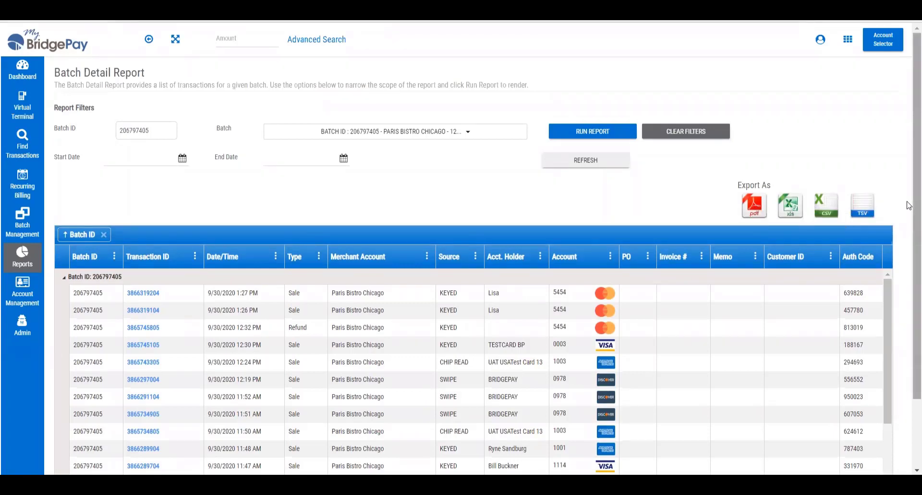
# Hide the Memo, PO, Customer ID and Tip Amount columns in the batch detail report.
pyautogui.scroll(-2, 909, 206)
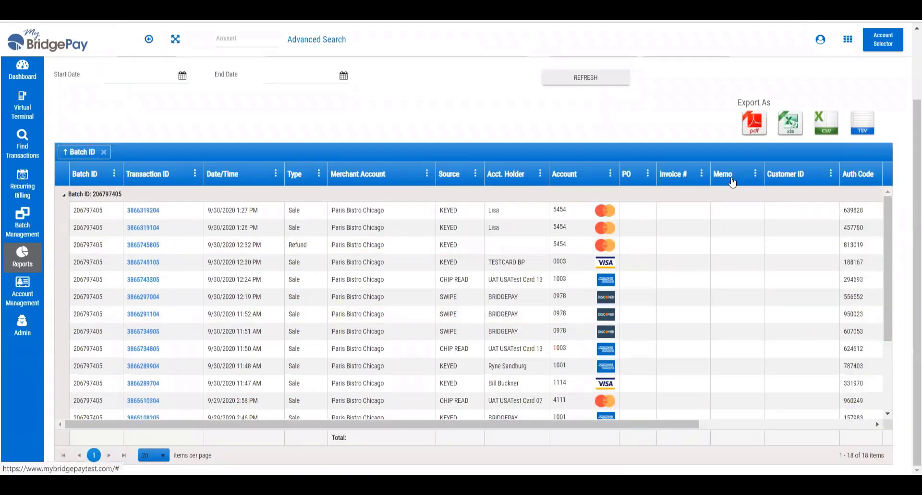
pyautogui.click(755, 173)
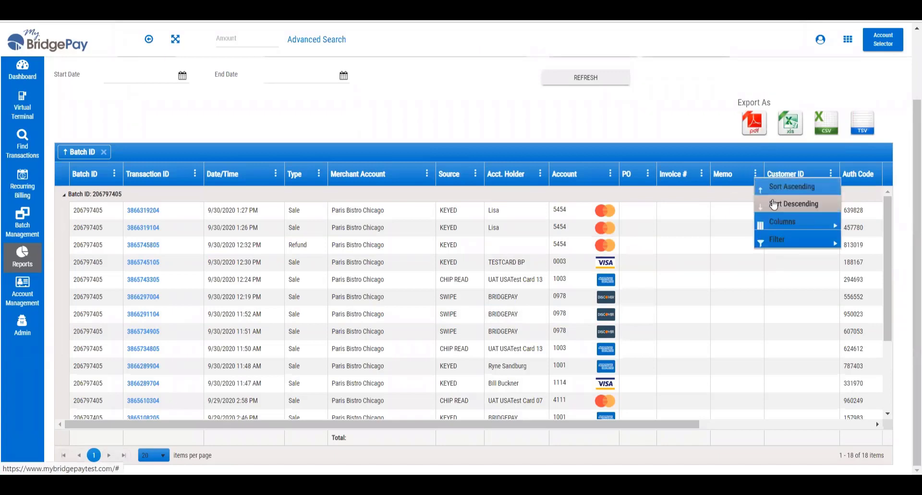
pyautogui.moveTo(787, 222)
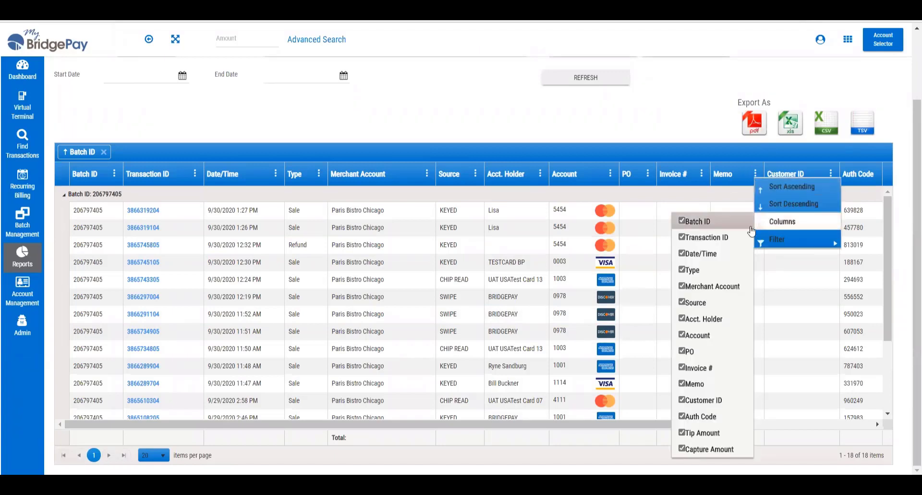
pyautogui.click(699, 385)
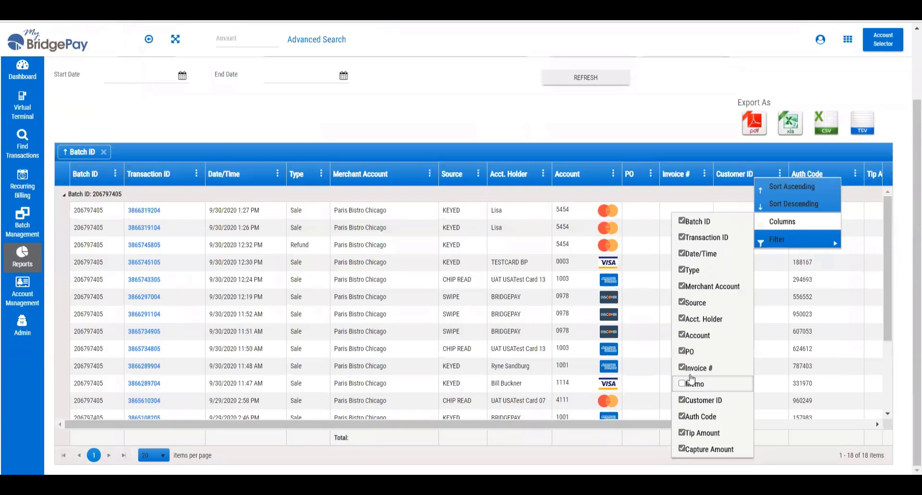
pyautogui.click(687, 352)
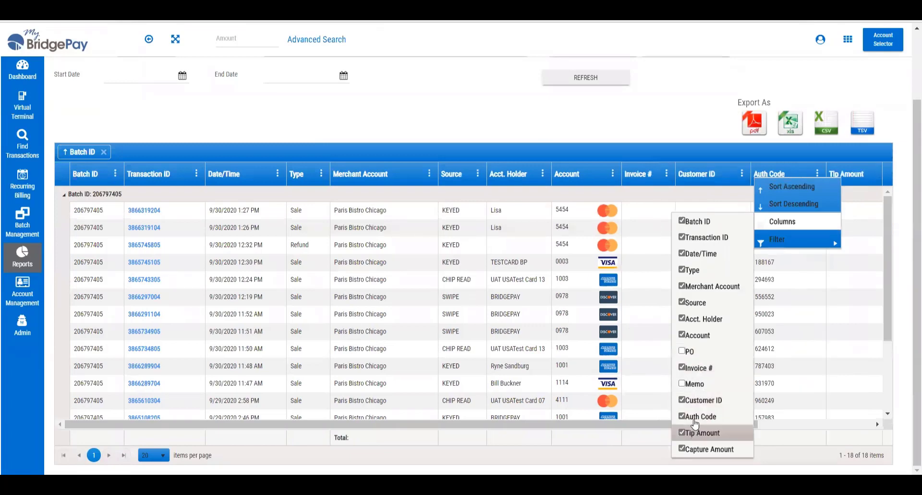
pyautogui.click(702, 400)
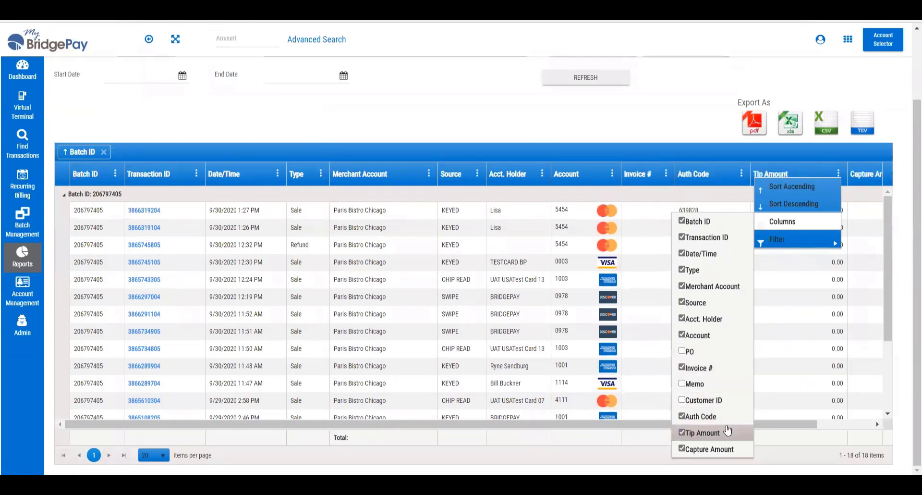
pyautogui.click(726, 434)
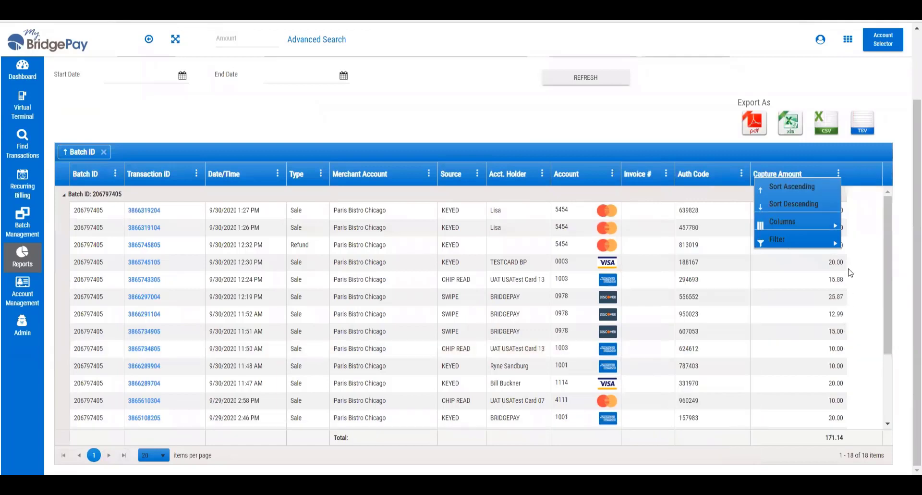
pyautogui.click(843, 332)
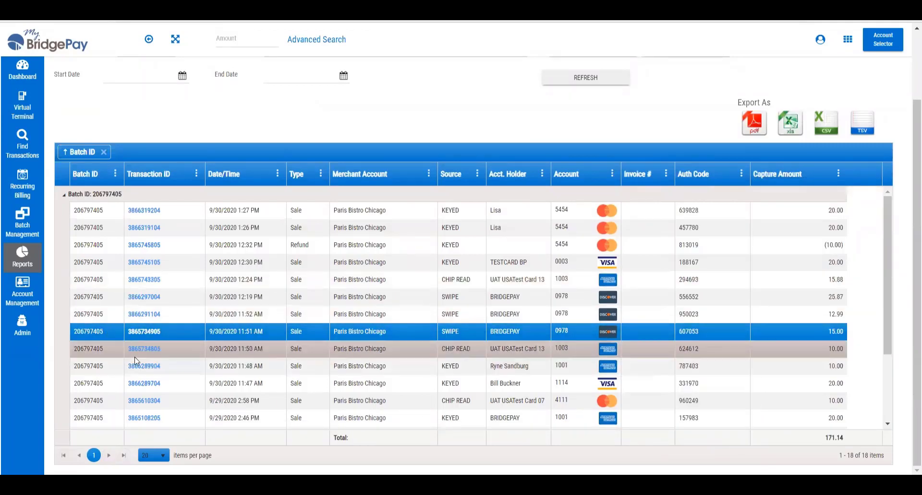
# Open the transaction details of the 9/30/2020 1:27 PM sale in the batch detail report.
pyautogui.click(154, 211)
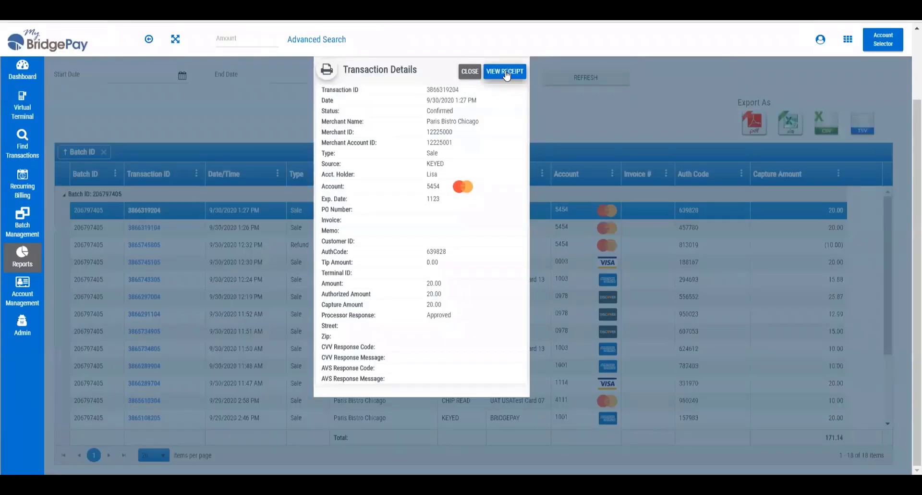
# View the full transaction receipt of the 9/30/2020 1:27 PM sale, including its copy options, and return to the batch detail report.
pyautogui.click(506, 72)
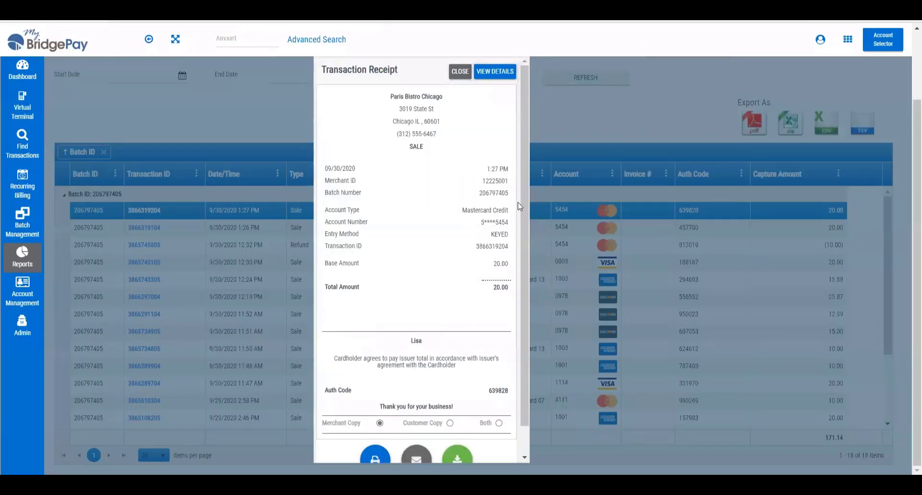
pyautogui.scroll(-2, 521, 196)
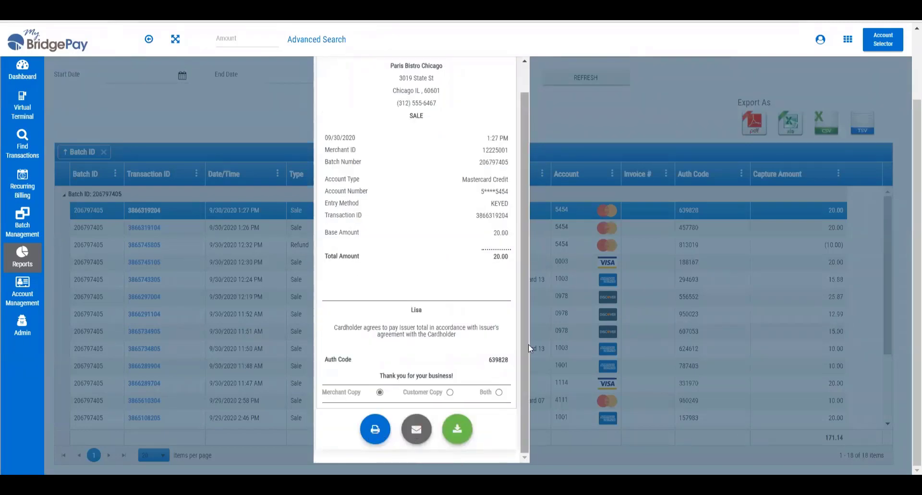
pyautogui.scroll(2, 525, 322)
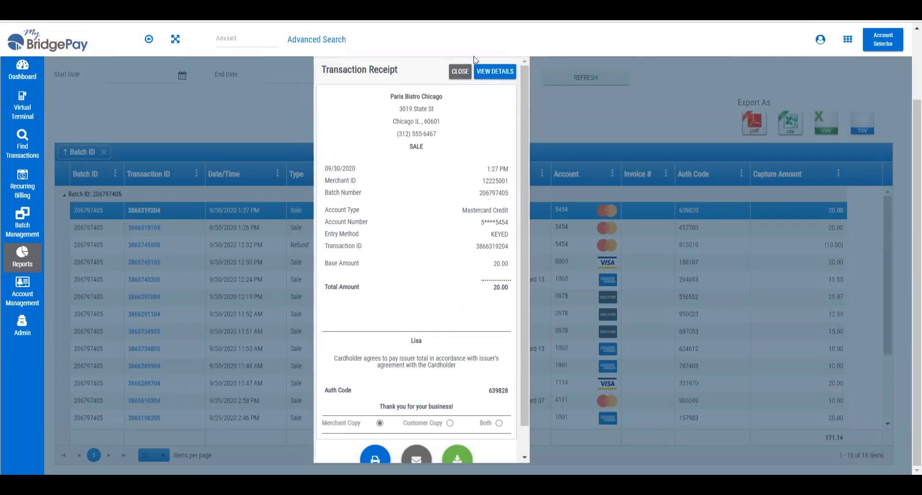
pyautogui.click(457, 73)
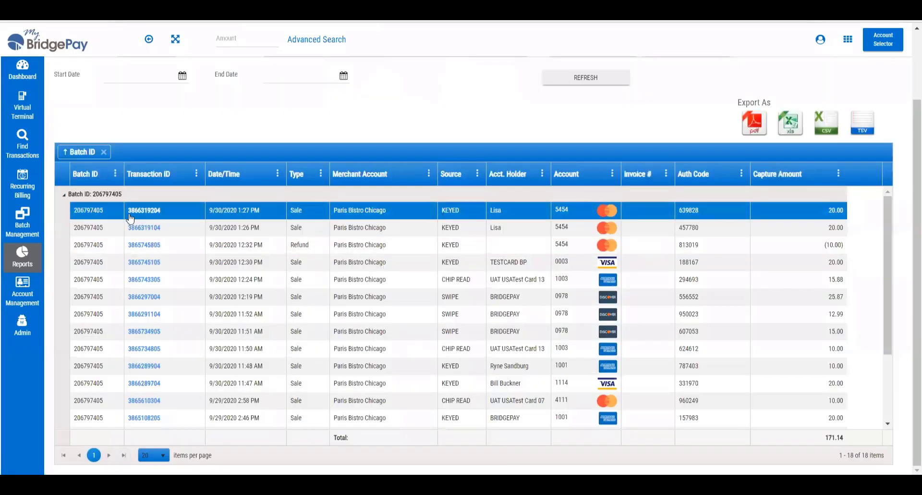
# Open the Open Batch Summary Report from the batch reports and run it for the current open batch.
pyautogui.moveTo(23, 258)
pyautogui.moveTo(82, 273)
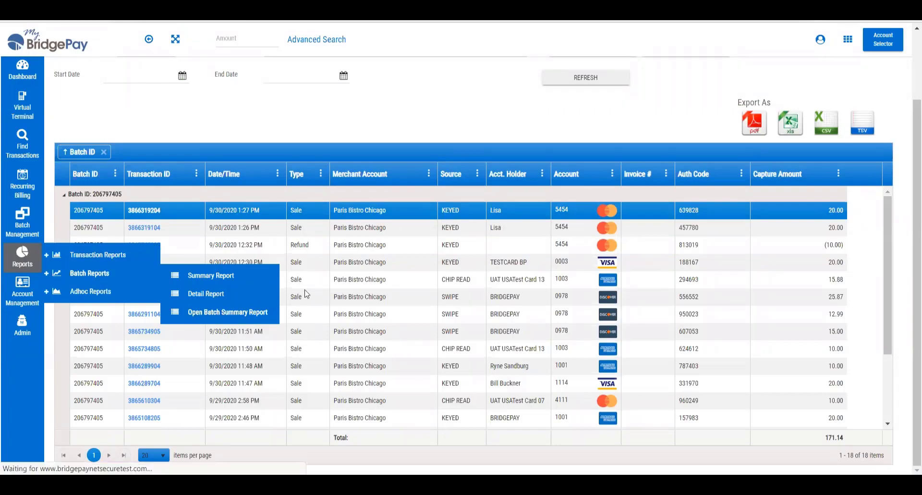
pyautogui.click(223, 314)
pyautogui.click(102, 120)
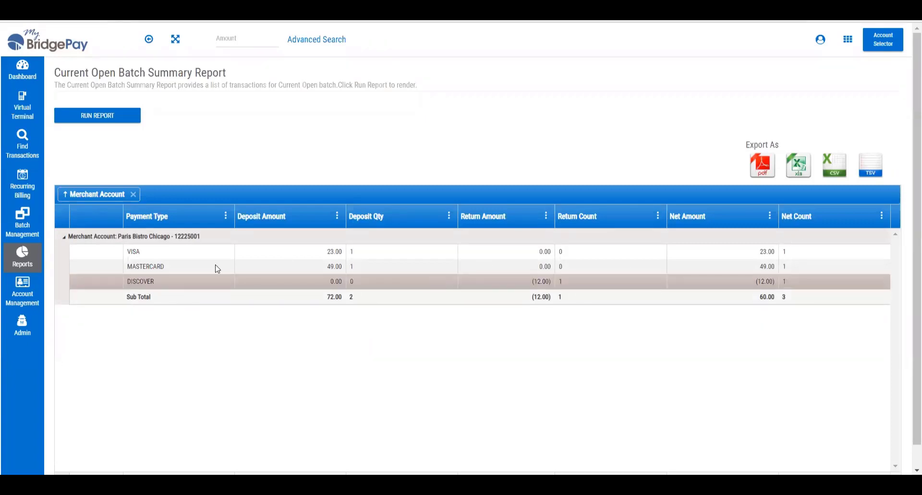
pyautogui.moveTo(15, 263)
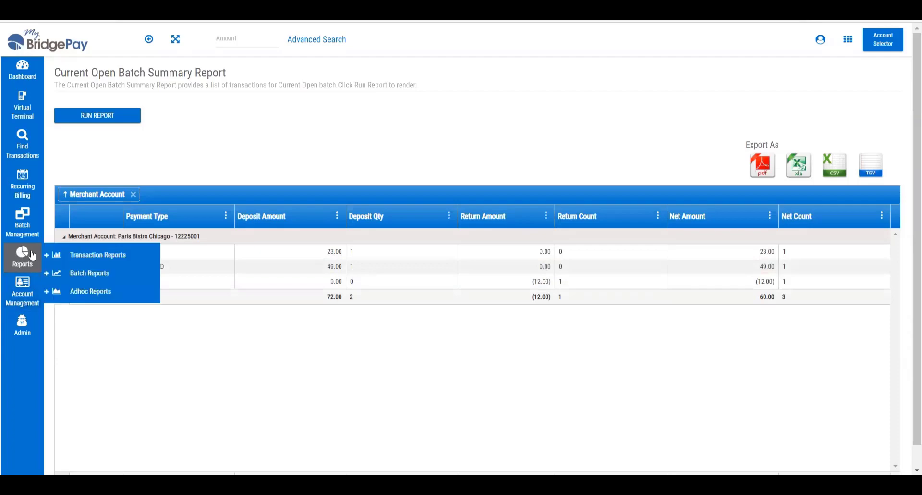
pyautogui.moveTo(102, 259)
pyautogui.moveTo(94, 275)
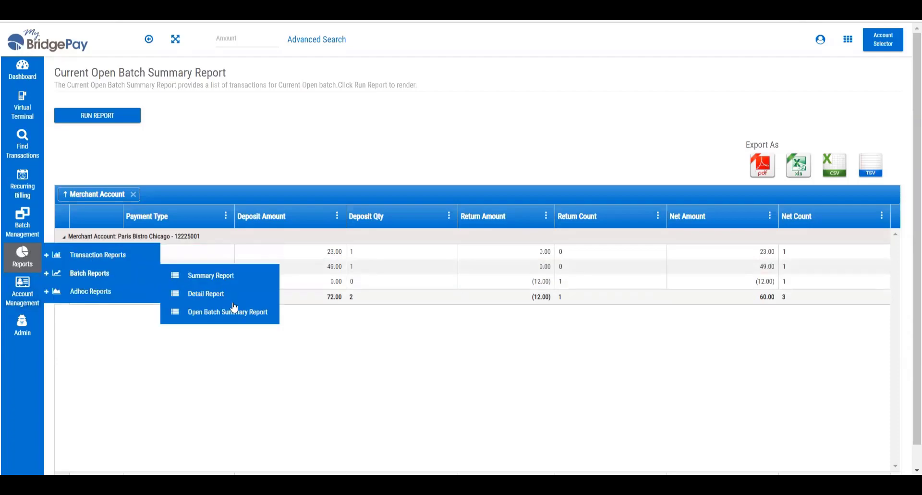